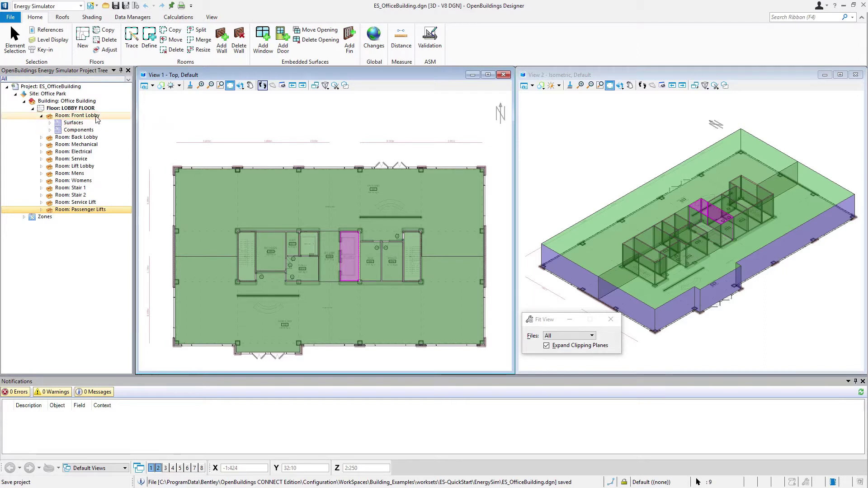
Step: Open the Front Lobby room's properties and replace the Room_1 description with 'Building Lobby'
right_click(106, 116)
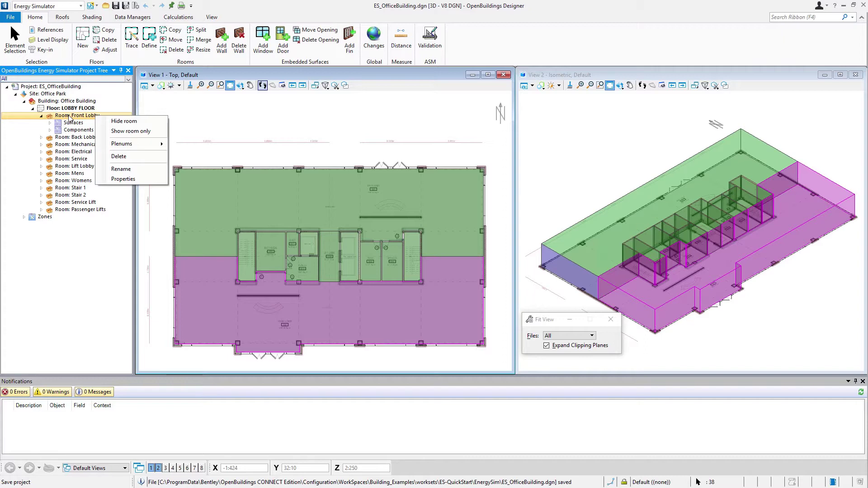
click(142, 181)
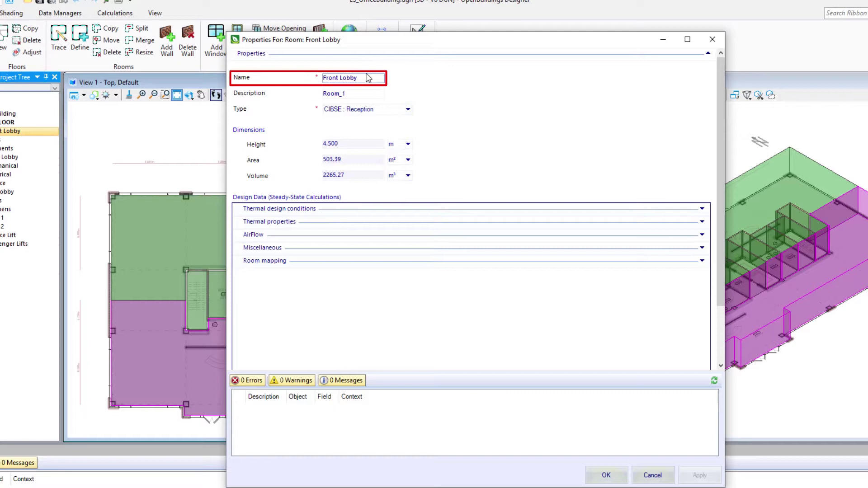
click(358, 94)
drag(358, 94, 309, 93)
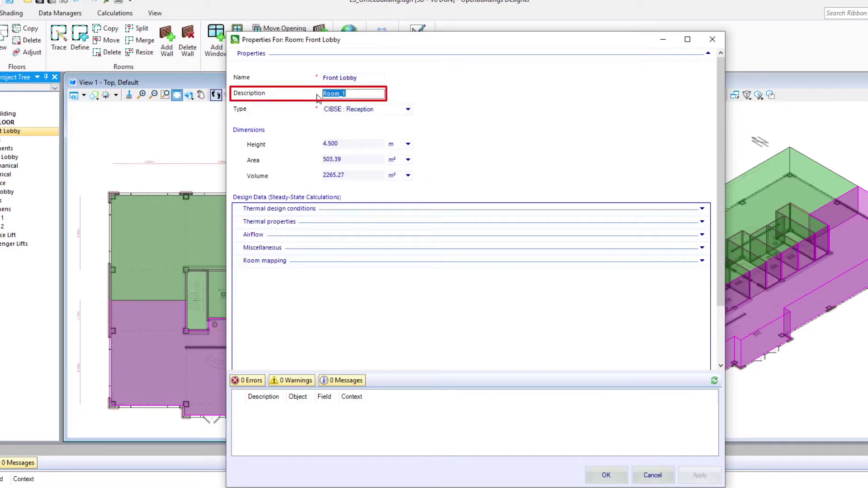
text(Building Lobby)
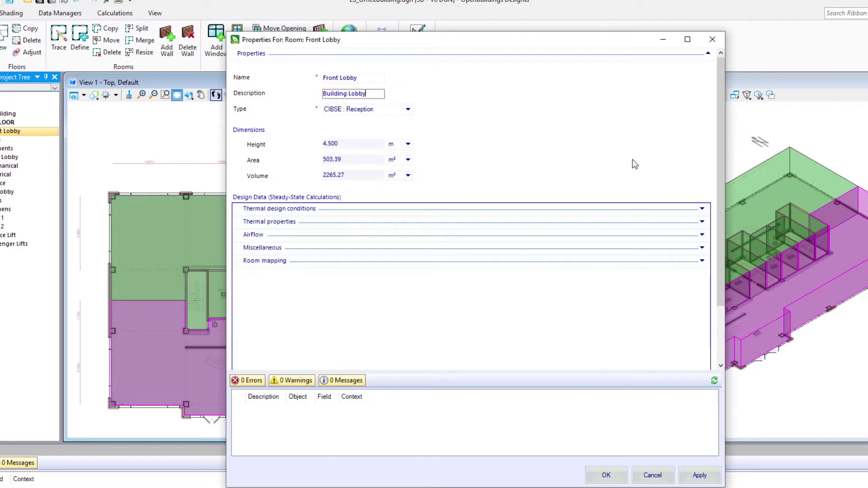
Step: Expand thermal design conditions, thermal properties, AirFlow, Miscellaneous and Room mapping, then apply the changes
click(702, 210)
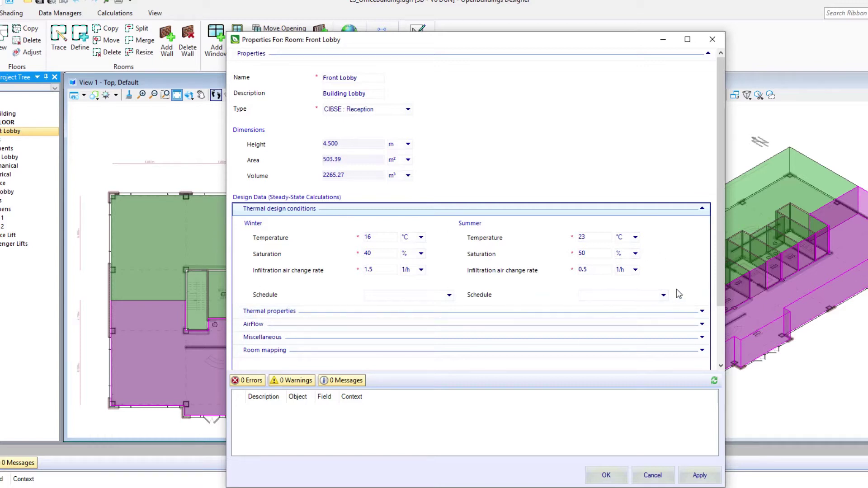
click(702, 312)
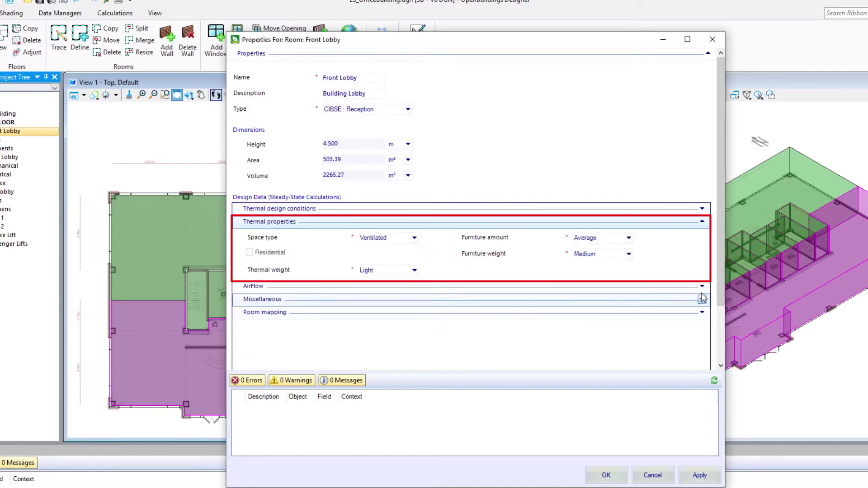
click(702, 286)
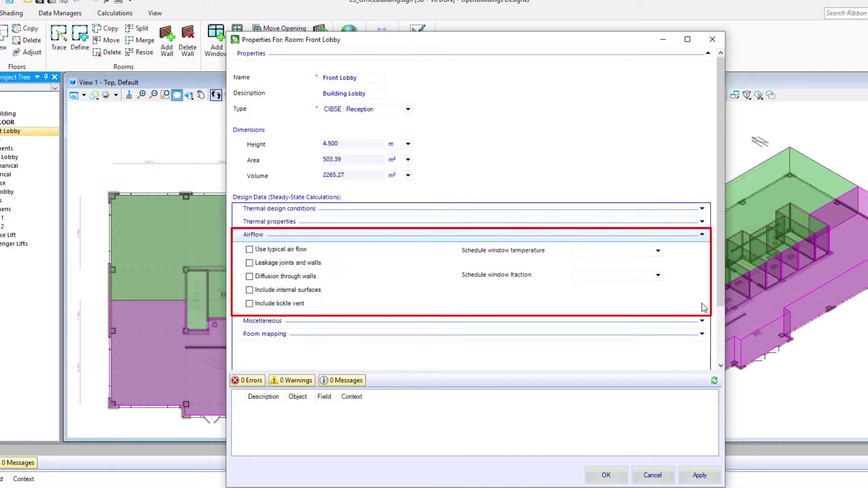
click(702, 321)
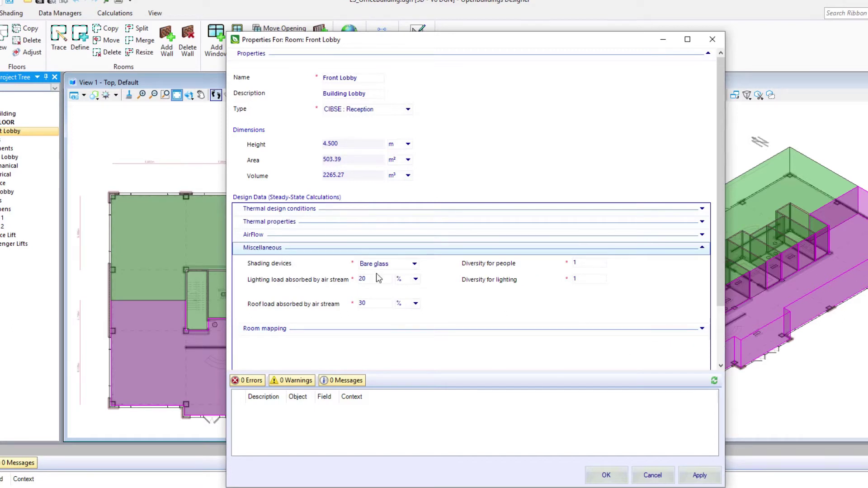
click(702, 329)
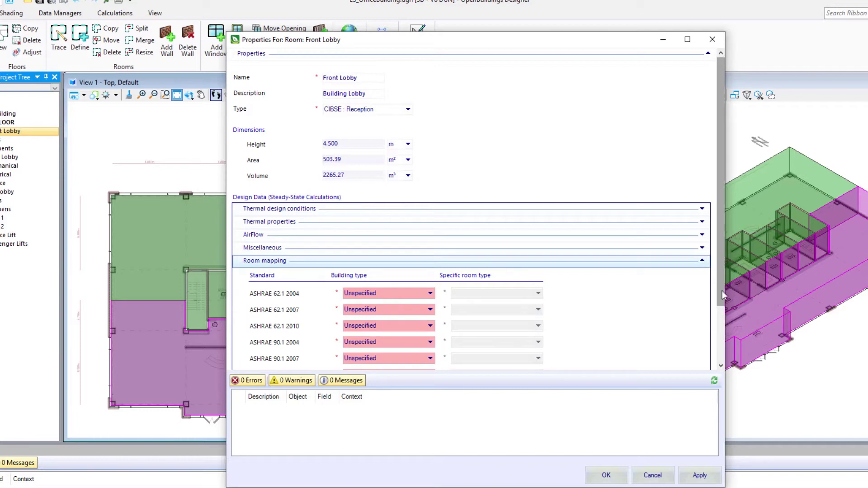
drag(723, 292, 715, 346)
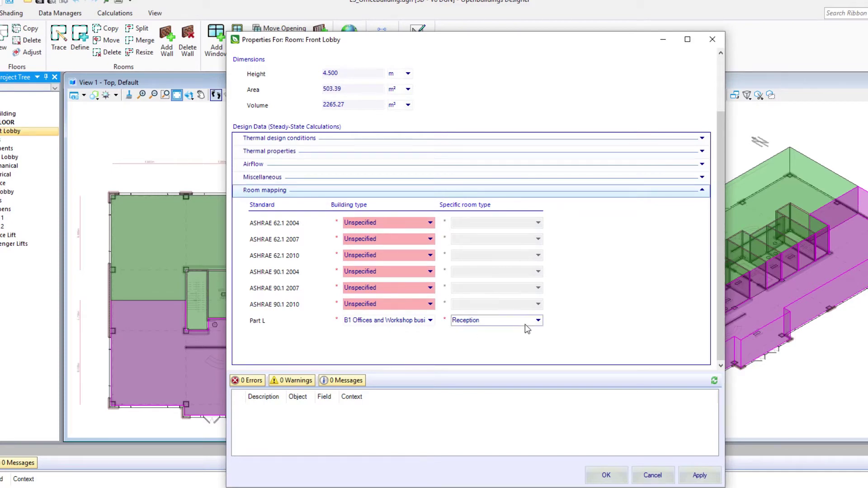
drag(722, 310, 725, 224)
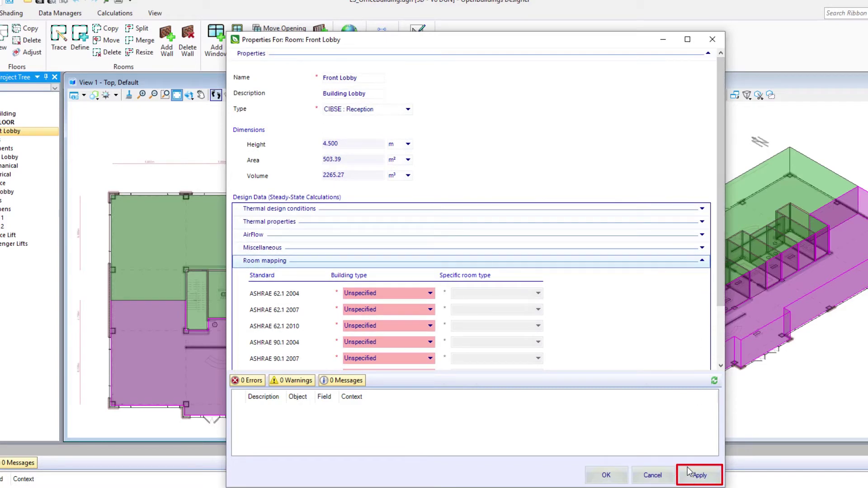
click(699, 482)
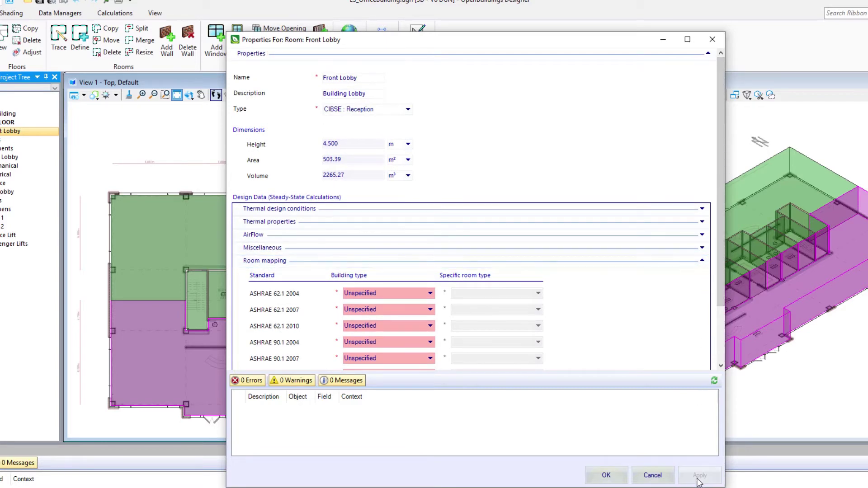
Step: Close the room properties with OK and expand Front Lobby's Surfaces list
click(616, 475)
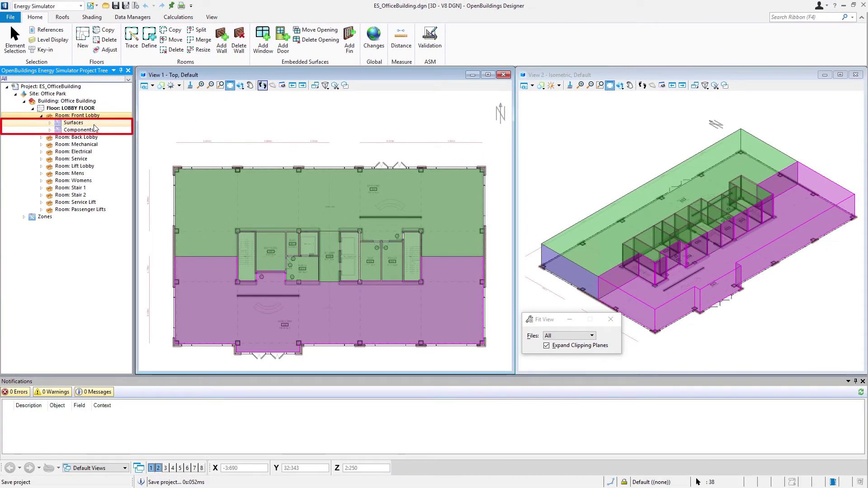
click(50, 123)
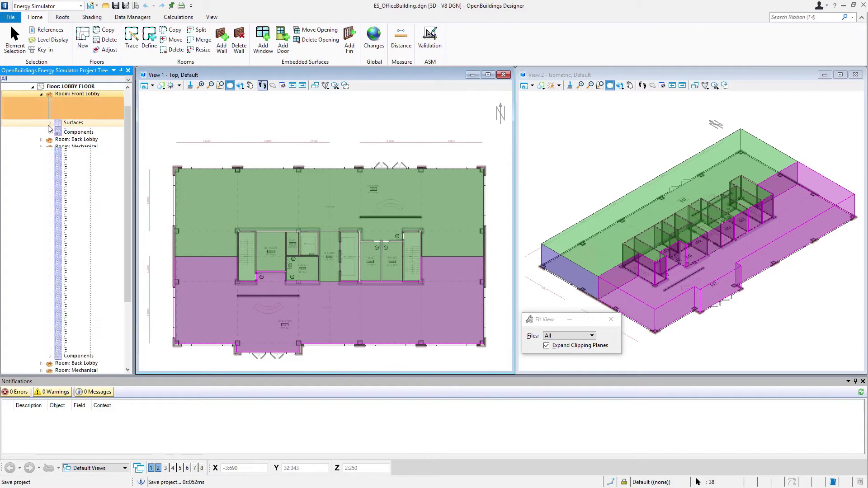
drag(128, 154, 129, 133)
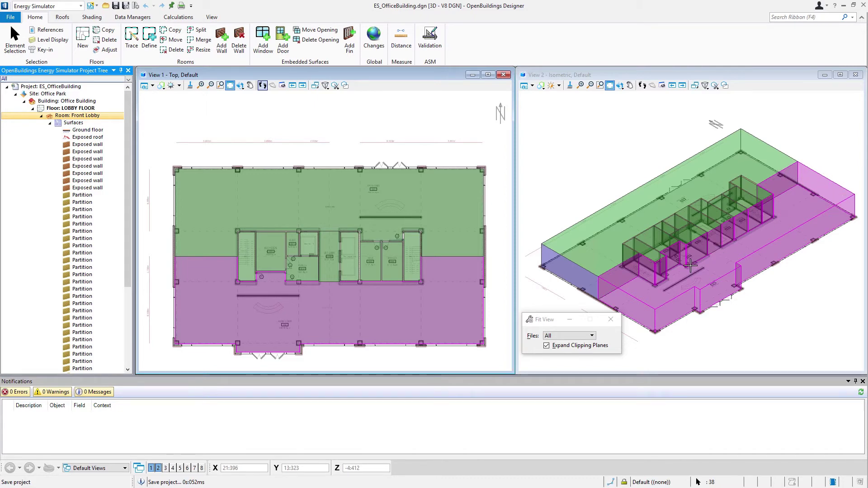
Step: Select three exposed walls and three partitions to locate them, ending on the first exposed wall
click(102, 146)
click(100, 153)
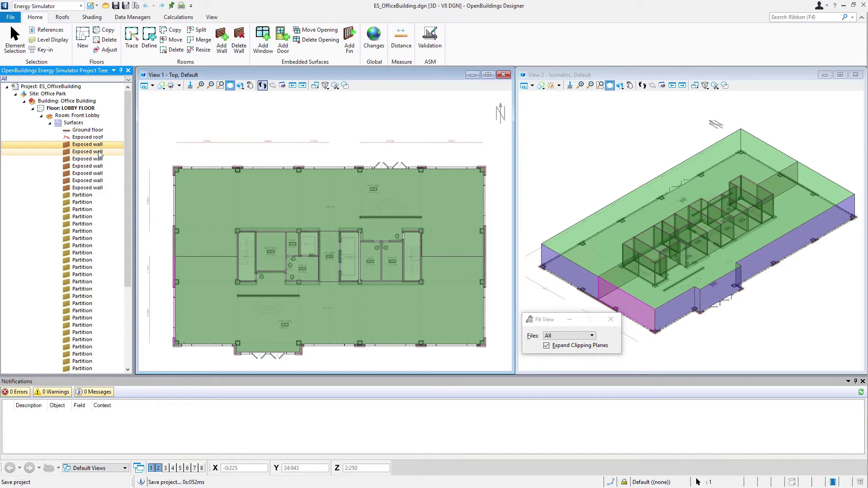
click(96, 160)
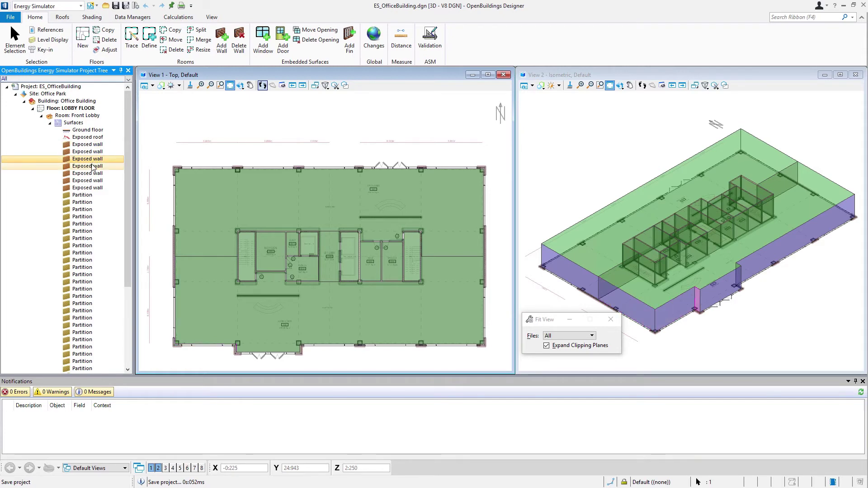
click(87, 203)
click(88, 210)
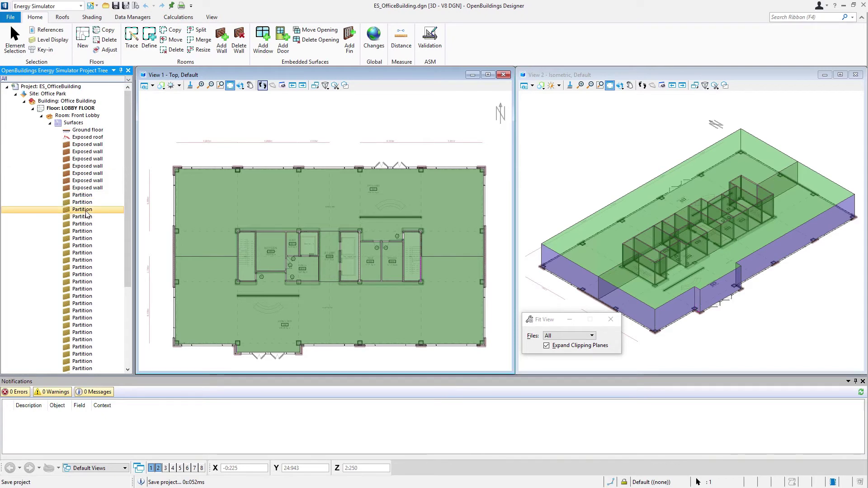
click(88, 218)
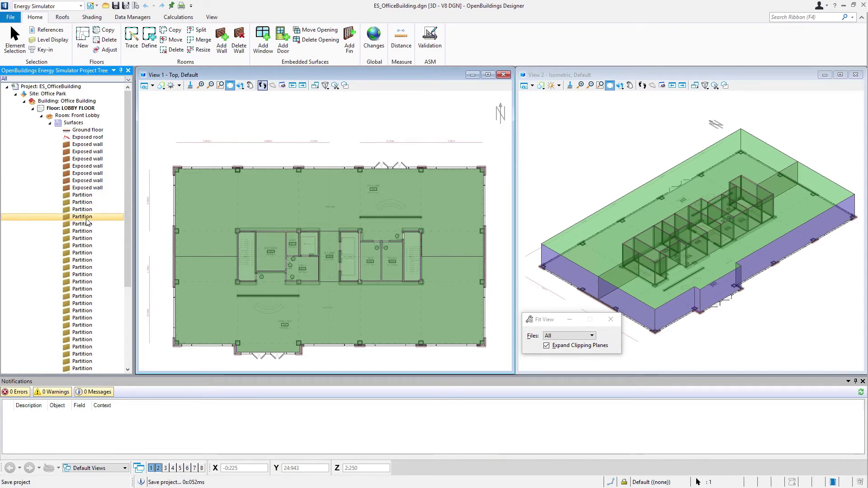
click(93, 145)
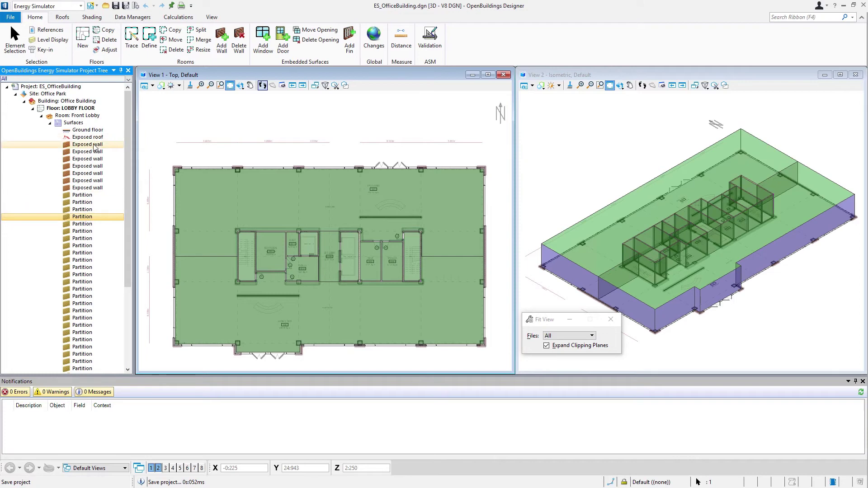
Step: Review the 12.935 m, 58.21 m² brick exposed wall's properties, including Common details, then close them
right_click(93, 148)
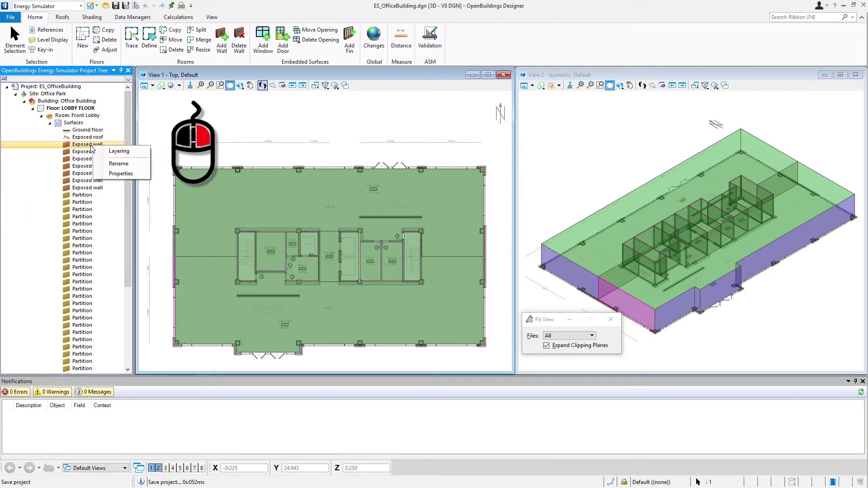
click(116, 174)
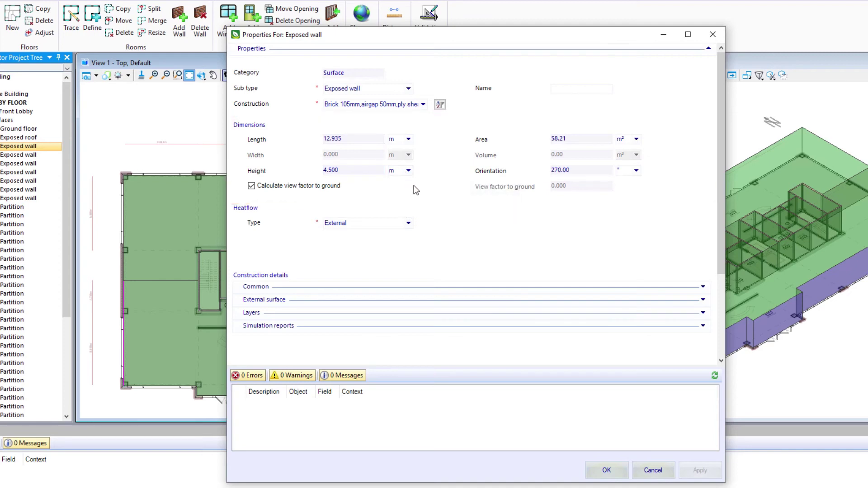
click(702, 287)
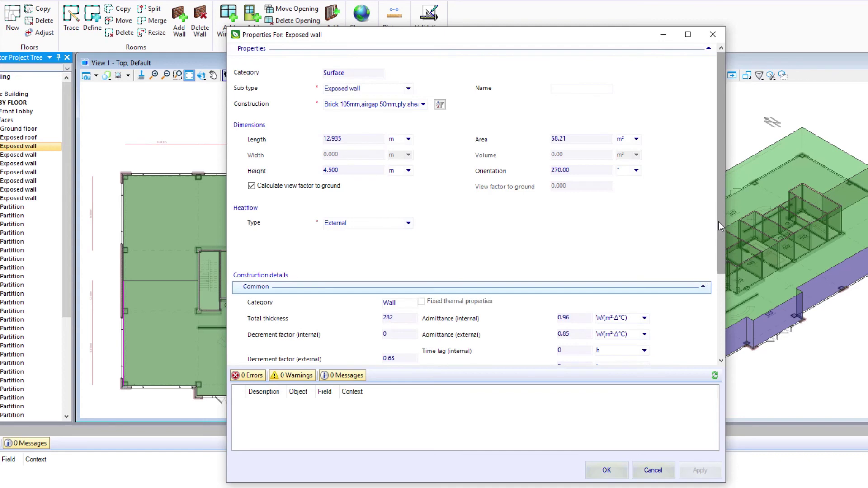
mouse_move(719, 223)
mouse_down()
mouse_move(713, 273)
mouse_move(711, 217)
mouse_up()
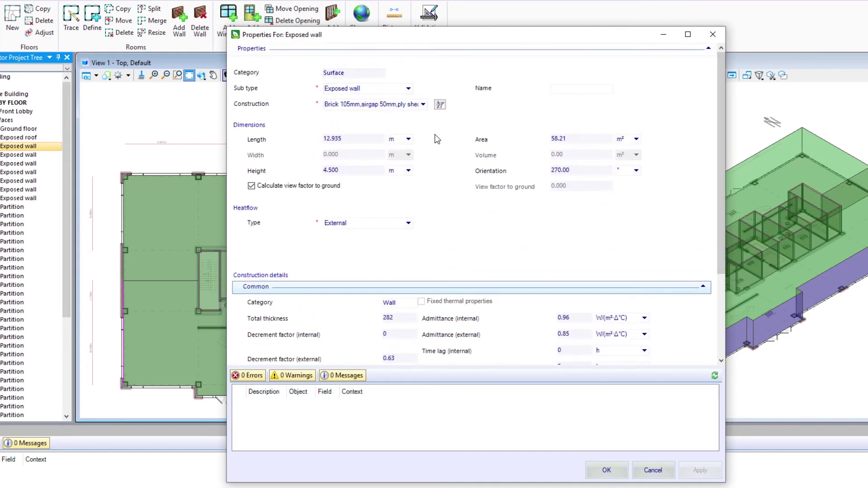
drag(720, 216, 721, 312)
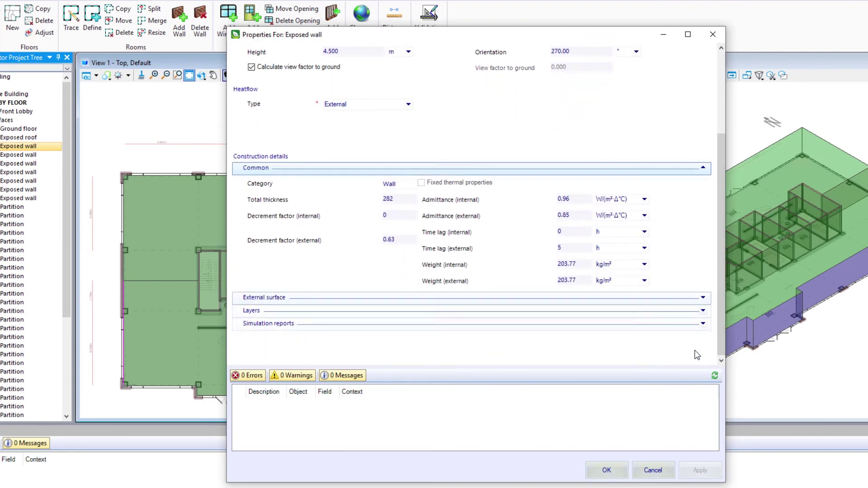
drag(721, 270, 717, 162)
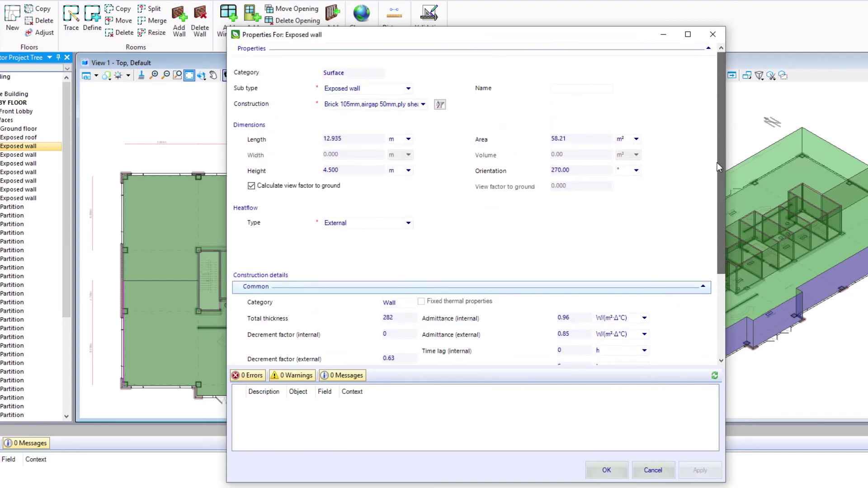
click(606, 470)
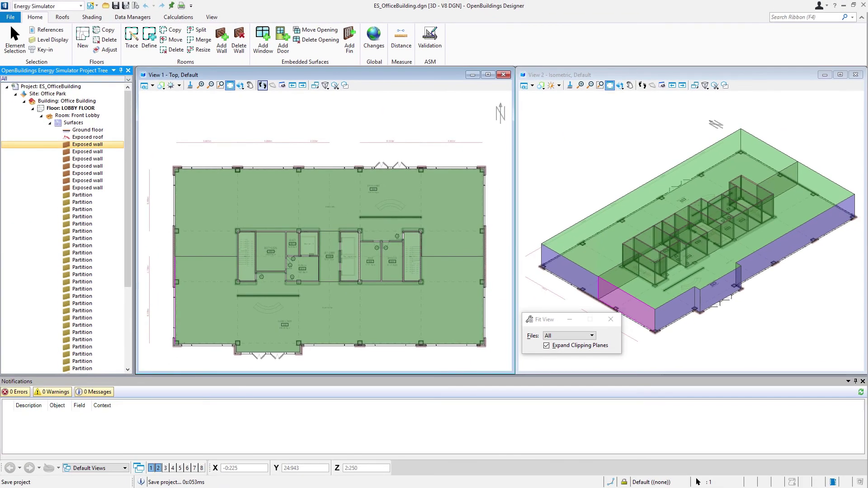